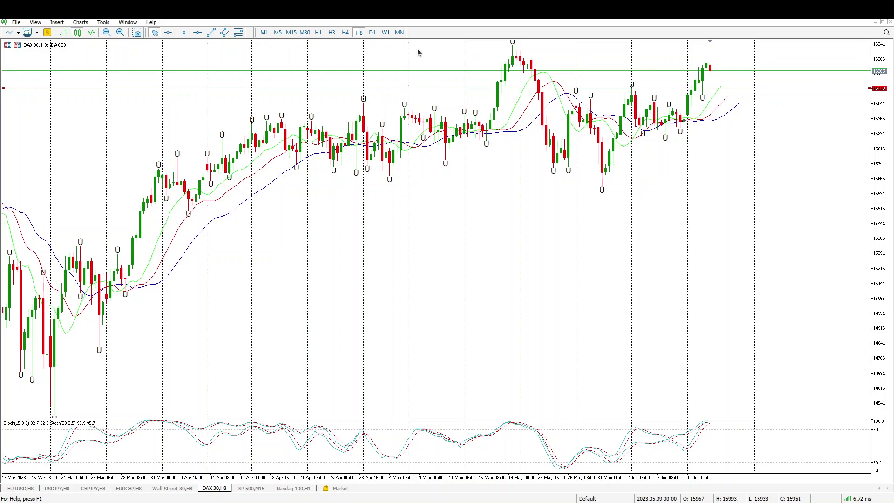
# Switch the DAX 30 chart to weekly candles and scroll back through the history.
pyautogui.click(385, 32)
pyautogui.scroll(5, 491, 286)
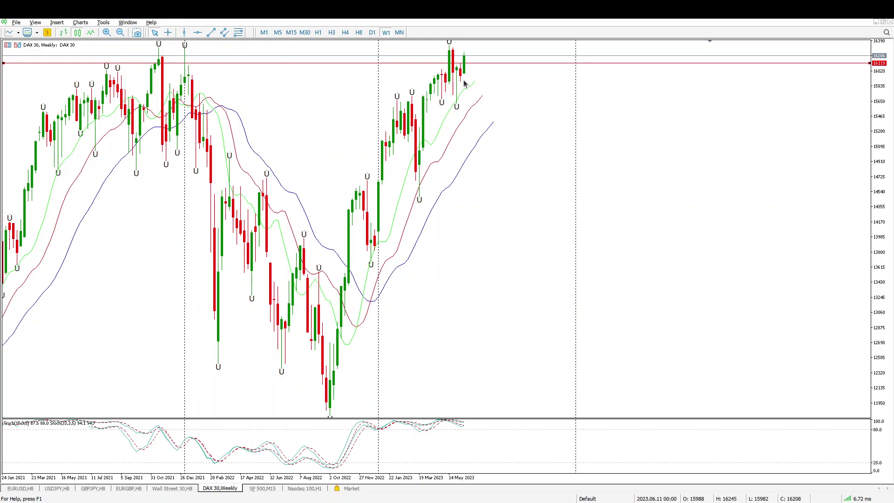
pyautogui.scroll(2, 460, 91)
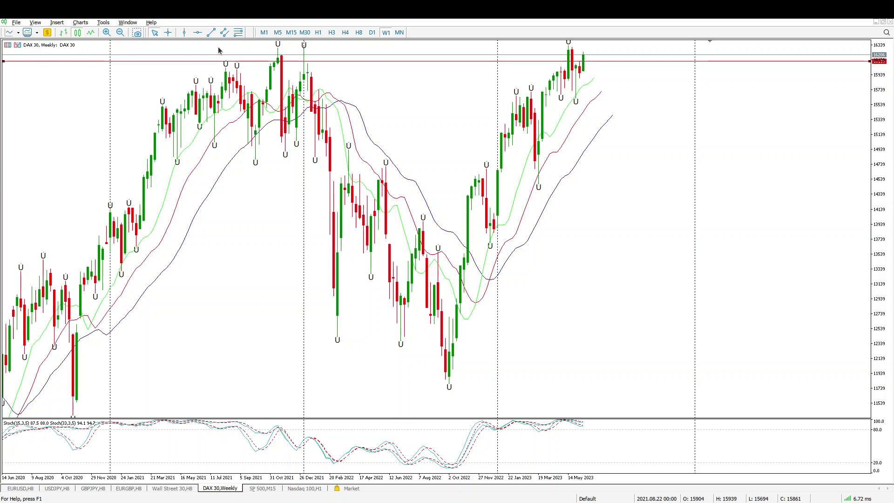
# Draw a red horizontal resistance line at the 16302 weekly high.
pyautogui.click(198, 32)
pyautogui.click(264, 48)
pyautogui.moveTo(264, 48); pyautogui.dragTo(278, 52)
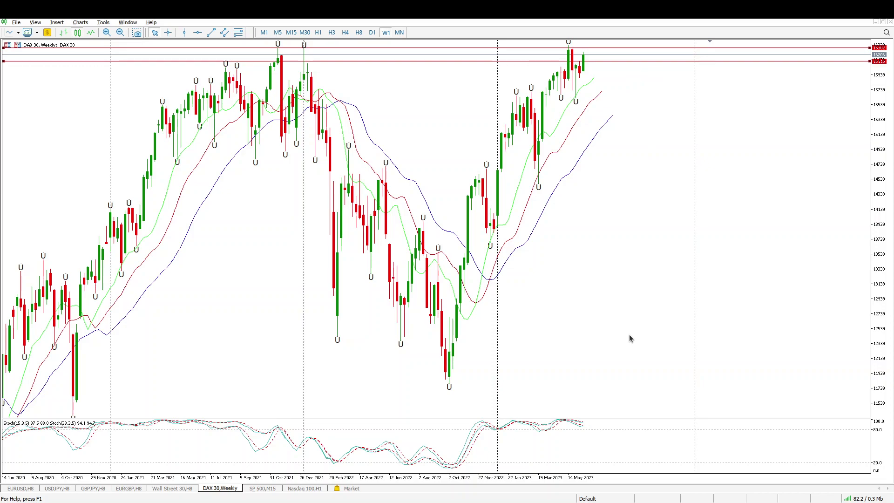
# Apply the 'video' template to the DAX 30 chart, then show 8-hour candles.
pyautogui.rightClick(534, 301)
pyautogui.moveTo(555, 318)
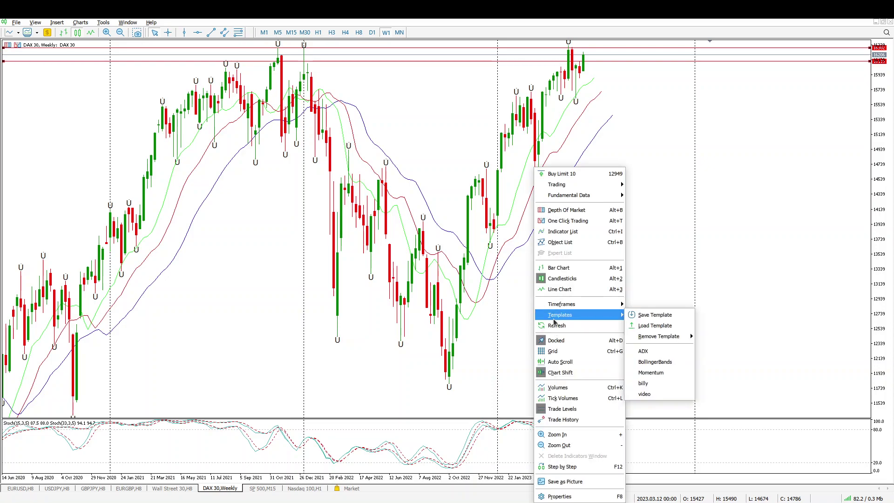
pyautogui.click(648, 394)
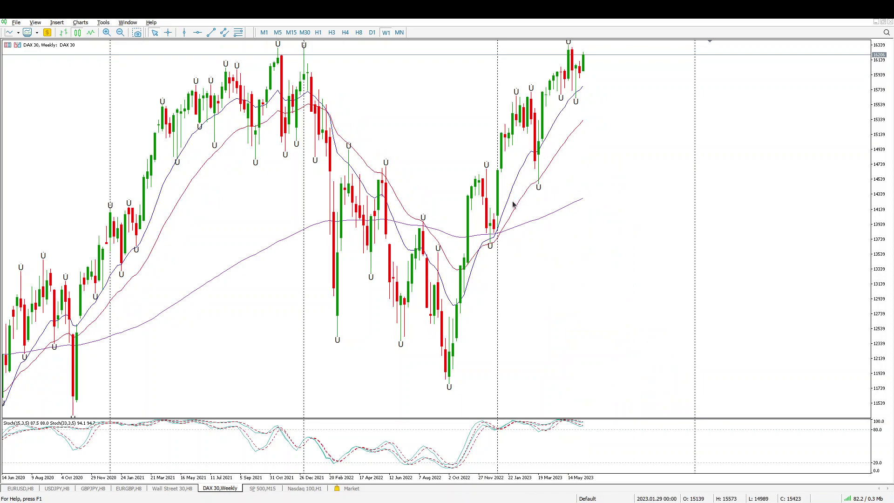
pyautogui.scroll(3, 514, 205)
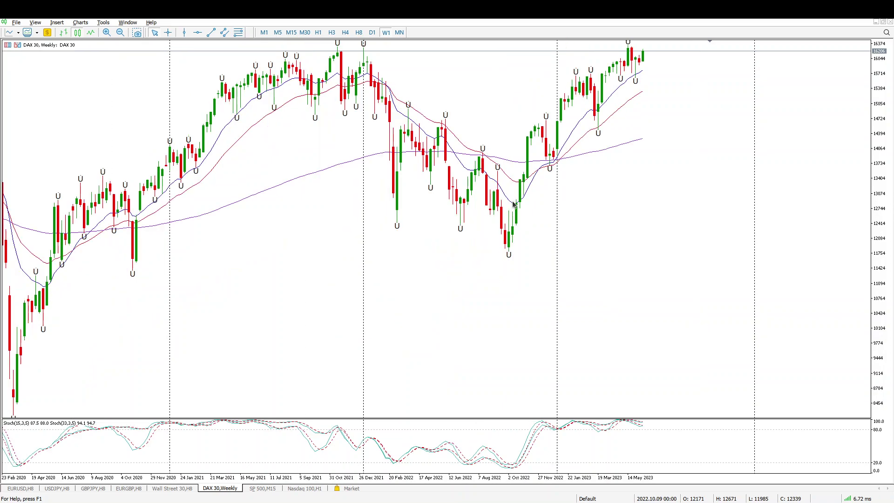
pyautogui.click(359, 33)
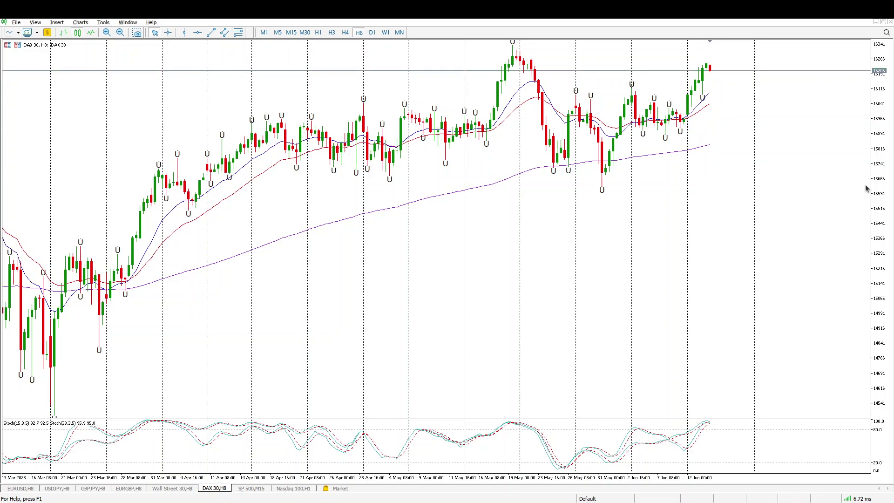
# On the weekly chart, redraw a red horizontal line at 16302, then return to H8.
pyautogui.click(386, 32)
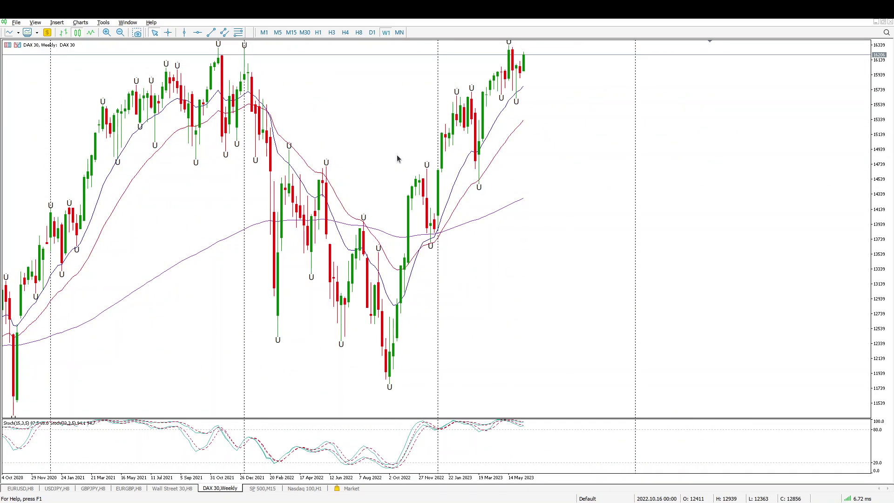
pyautogui.click(198, 33)
pyautogui.click(246, 47)
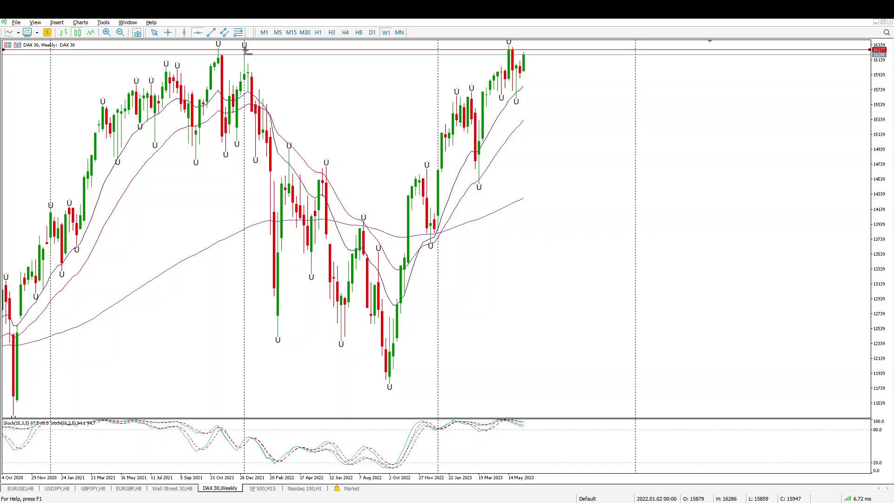
pyautogui.moveTo(246, 47); pyautogui.dragTo(233, 48)
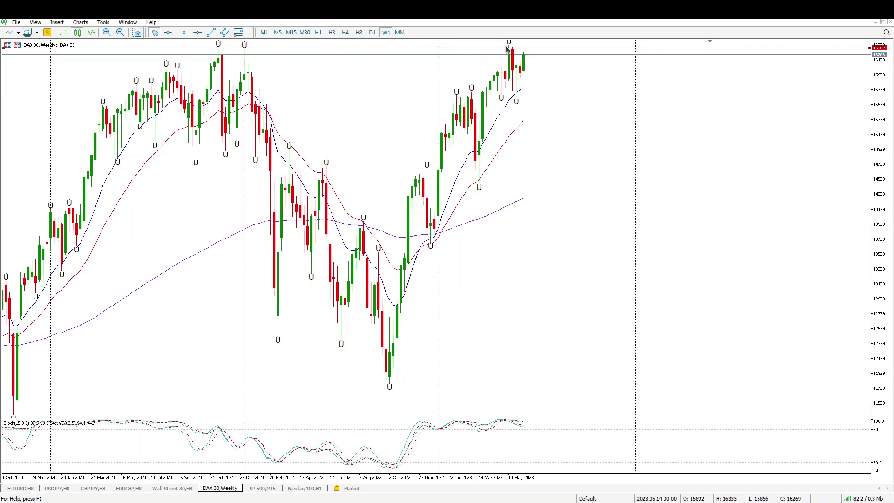
pyautogui.click(358, 33)
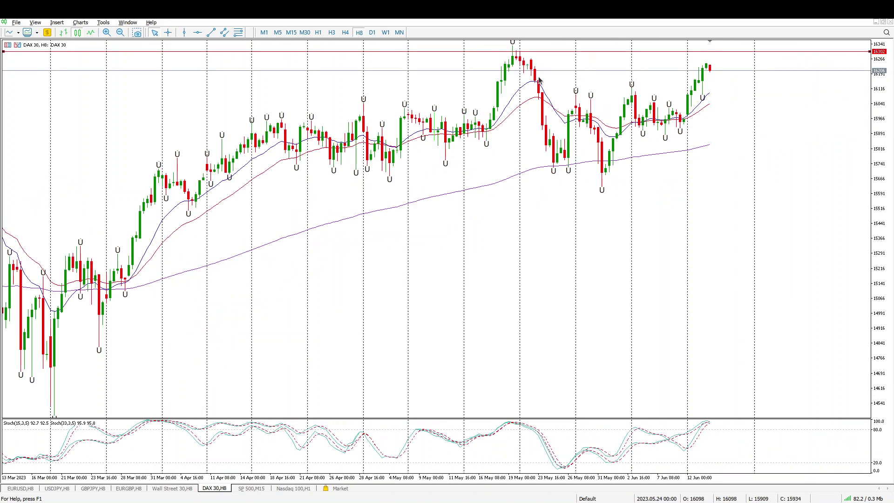
# Draw a red horizontal line at the early-June H8 highs just above 16100, then switch to H3.
pyautogui.click(197, 32)
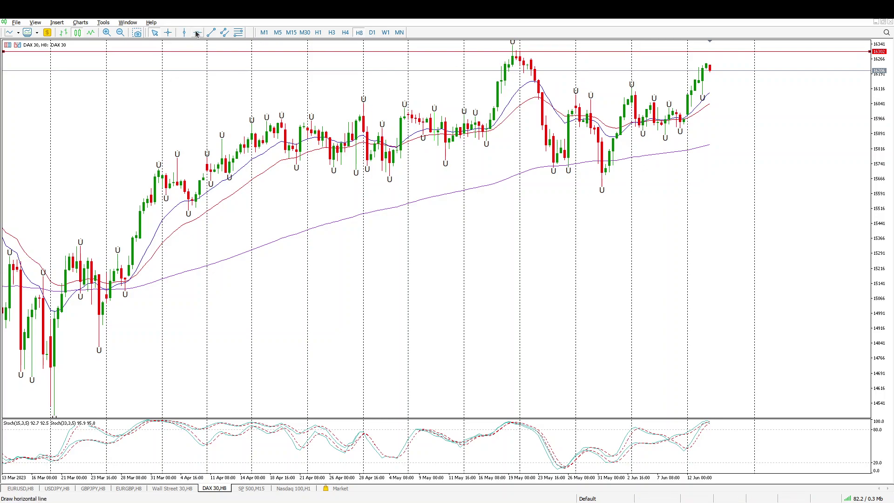
pyautogui.moveTo(451, 69); pyautogui.dragTo(449, 88)
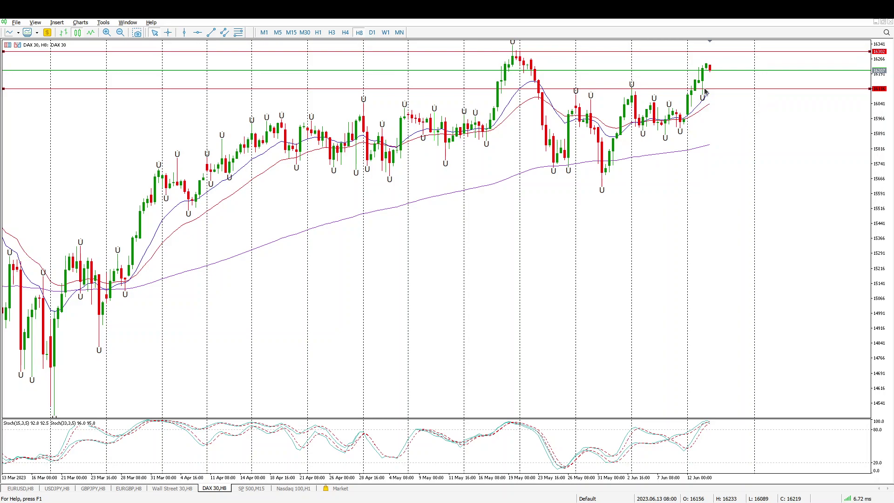
pyautogui.click(331, 32)
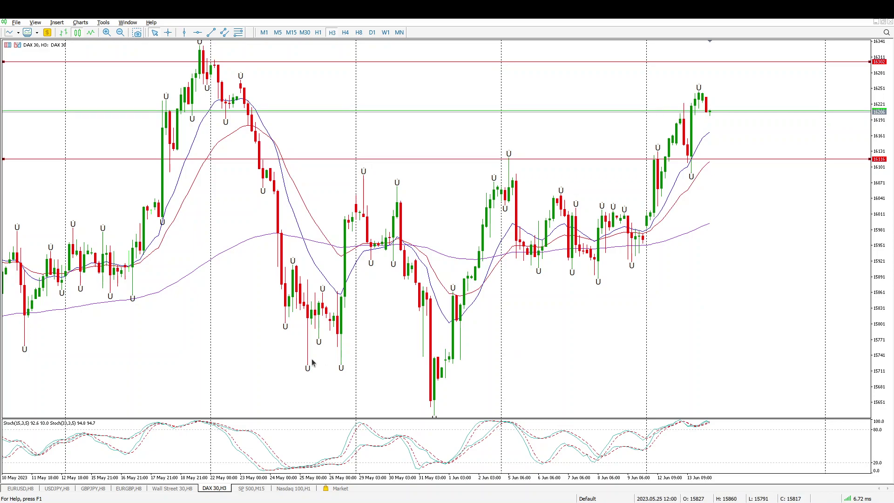
pyautogui.moveTo(511, 250)
# Switch to H1, jump to the latest bars and fine-tune the H8 line to 16118.
pyautogui.click(318, 32)
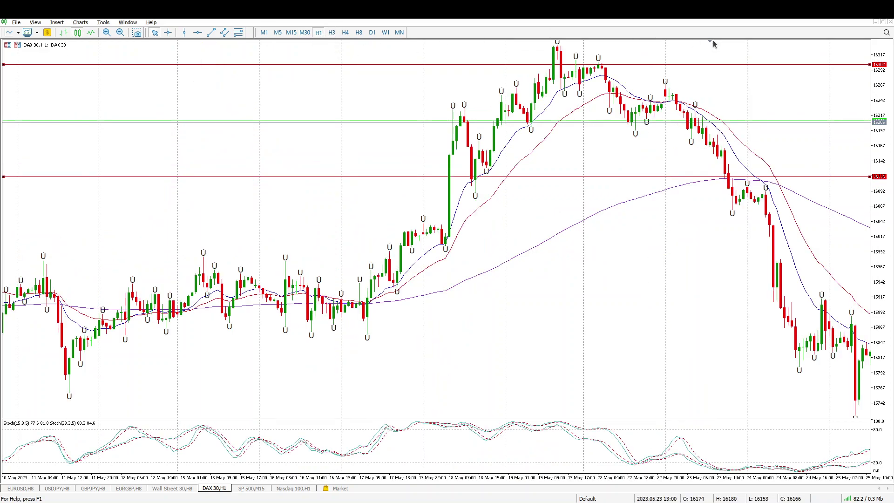
pyautogui.moveTo(714, 46); pyautogui.dragTo(711, 44)
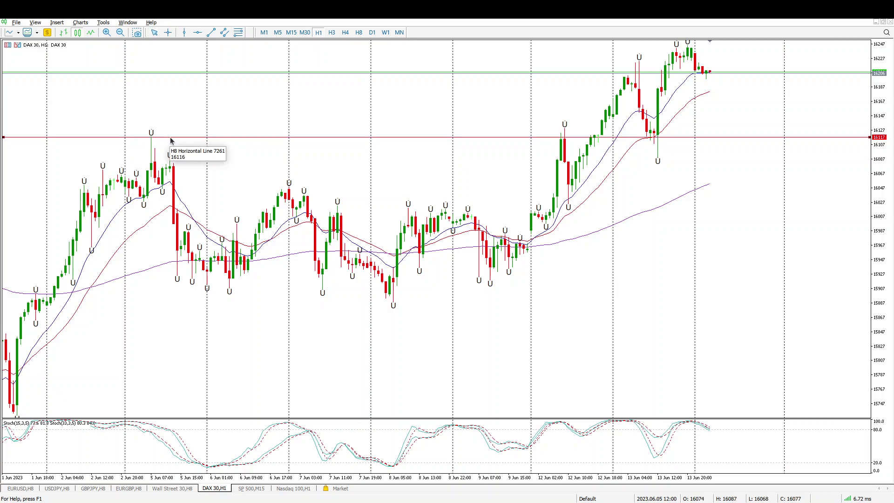
pyautogui.moveTo(171, 140); pyautogui.dragTo(170, 139)
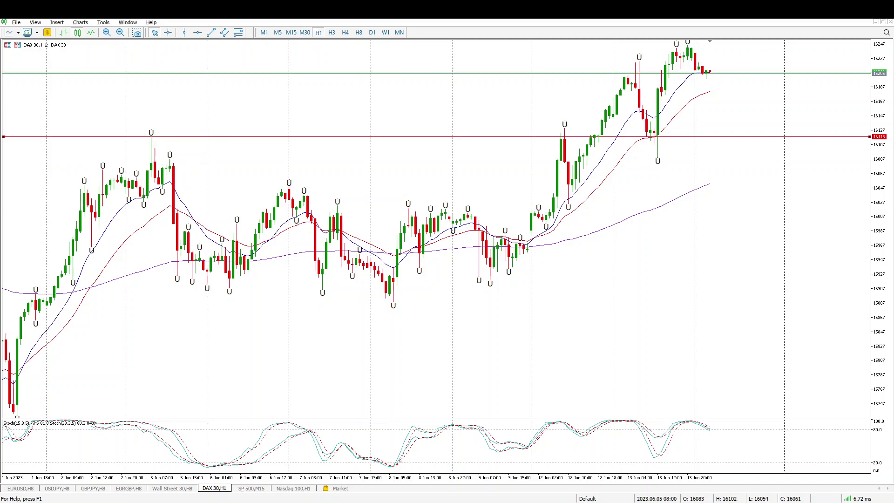
# Add a red horizontal line at the 16131 hourly high.
pyautogui.click(196, 33)
pyautogui.click(582, 129)
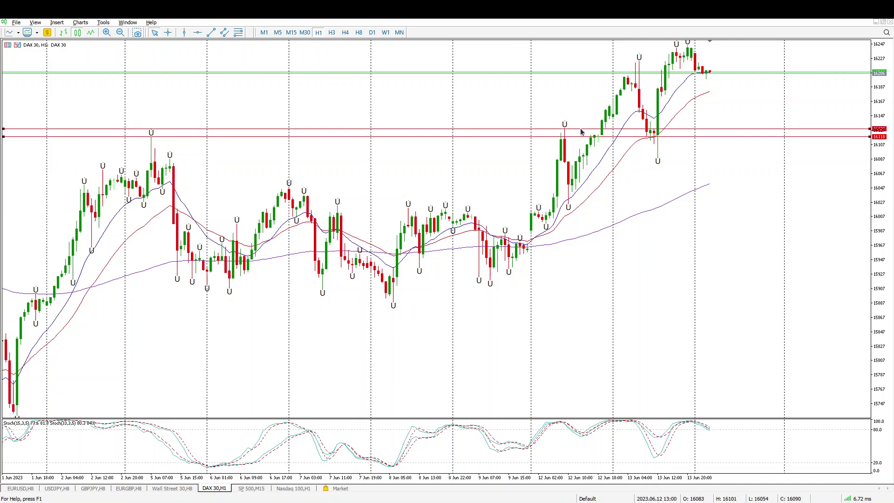
pyautogui.moveTo(580, 129); pyautogui.dragTo(578, 129)
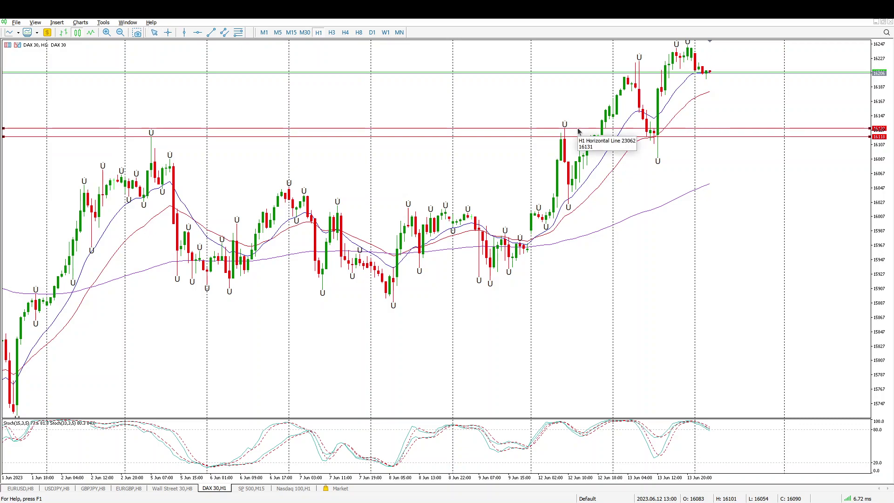
# Add another red horizontal line at the 16088 low, then switch to M15.
pyautogui.click(198, 33)
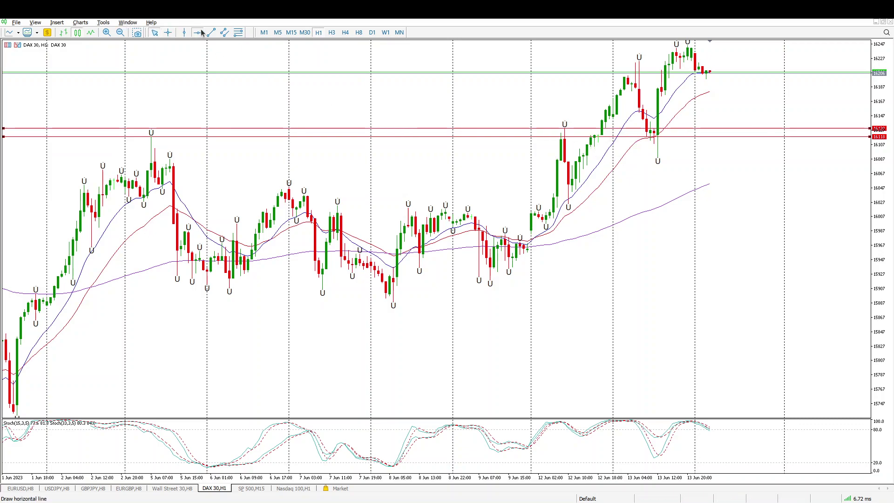
pyautogui.click(207, 165)
pyautogui.moveTo(207, 165); pyautogui.dragTo(206, 159)
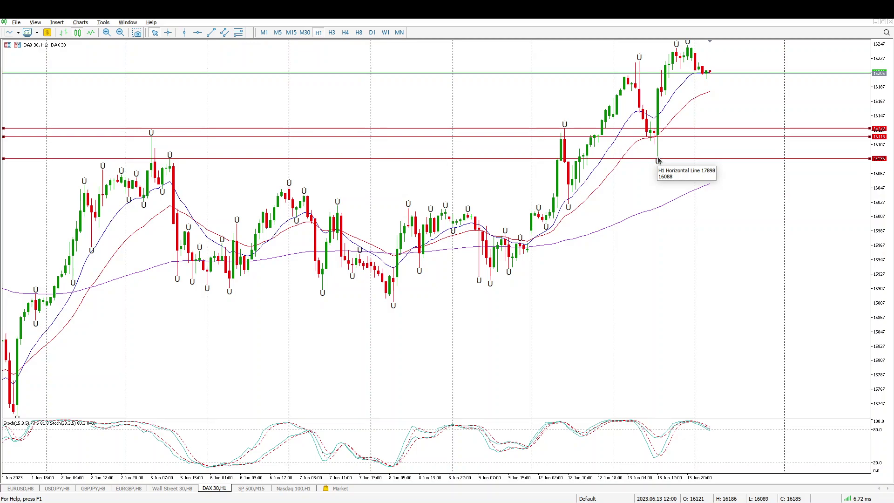
pyautogui.click(291, 33)
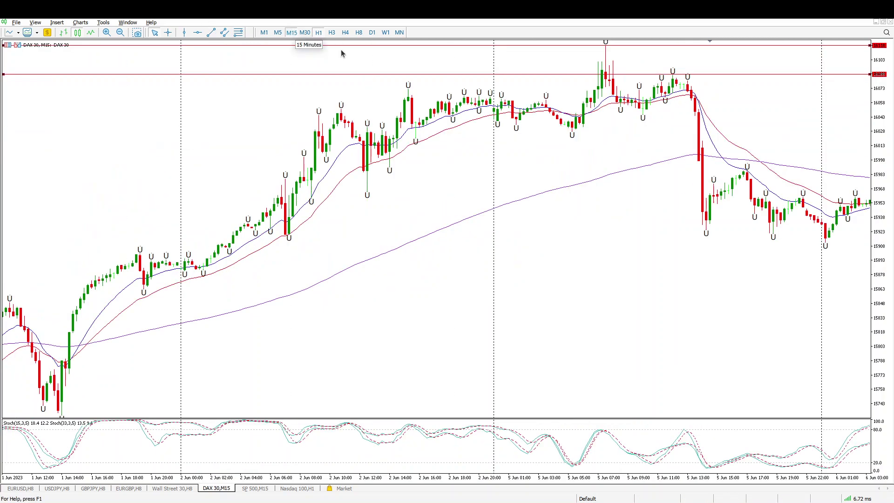
# Jump to the latest 15-minute bars, add a red line at about 16100, then switch to M5.
pyautogui.click(709, 41)
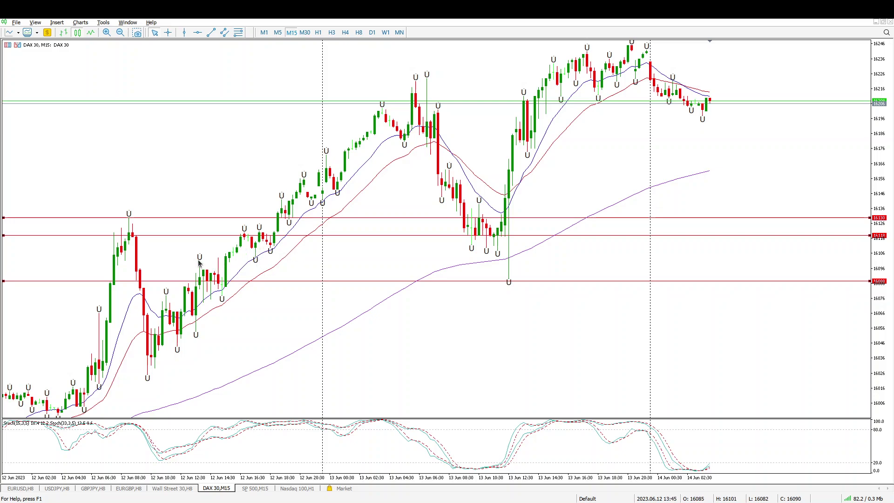
pyautogui.click(197, 32)
pyautogui.moveTo(179, 251); pyautogui.dragTo(176, 260)
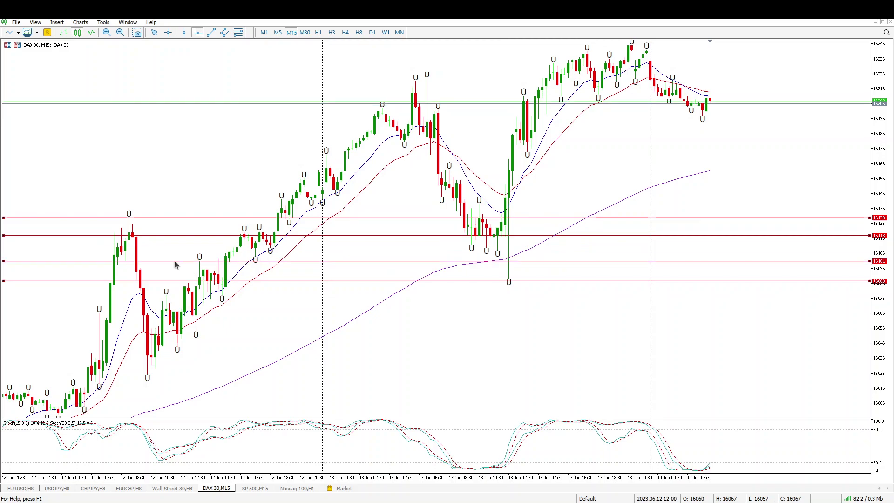
pyautogui.click(278, 32)
pyautogui.scroll(10, 372, 150)
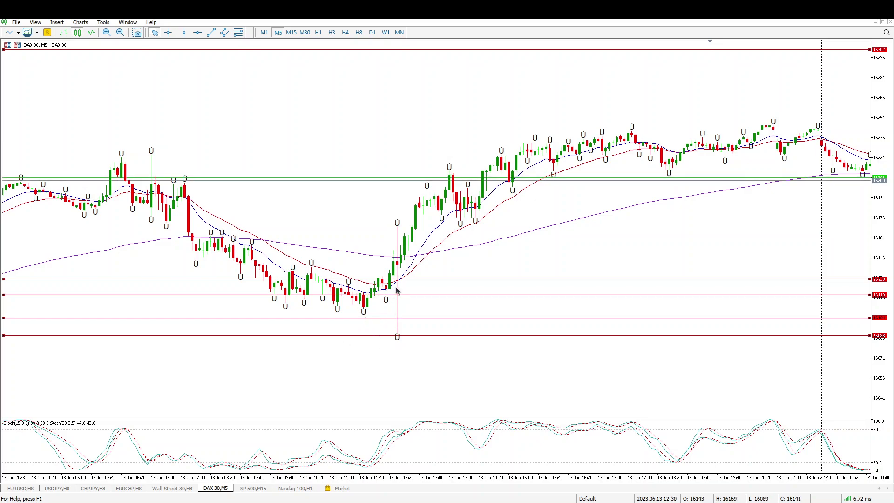
# Scroll back and forth through the recent 5-minute bars, then return to the H1 chart.
pyautogui.scroll(-5, 397, 291)
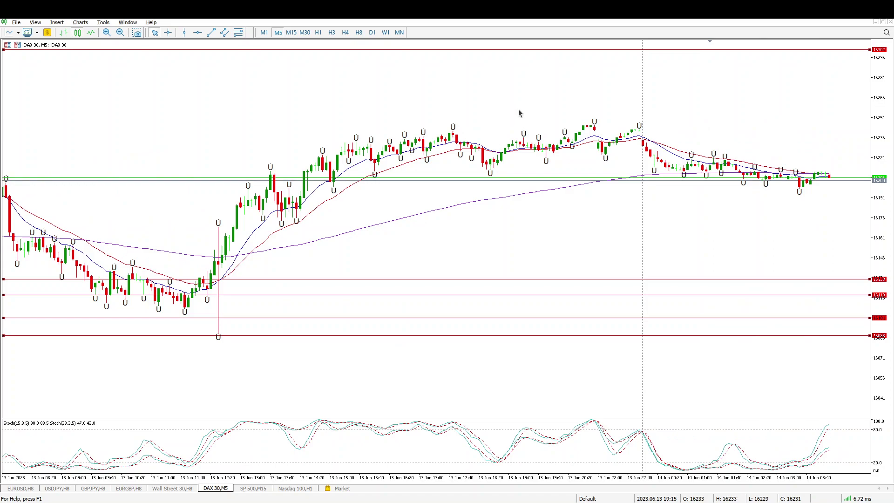
pyautogui.scroll(10, 522, 108)
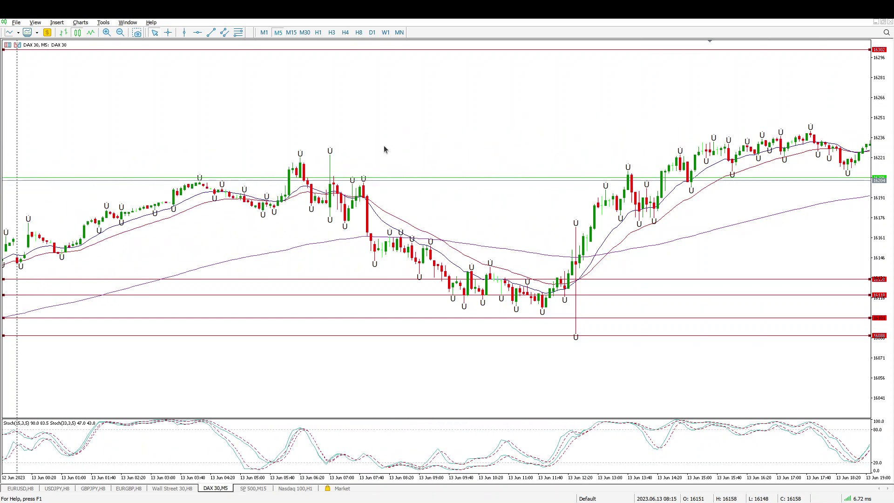
pyautogui.scroll(-8, 385, 149)
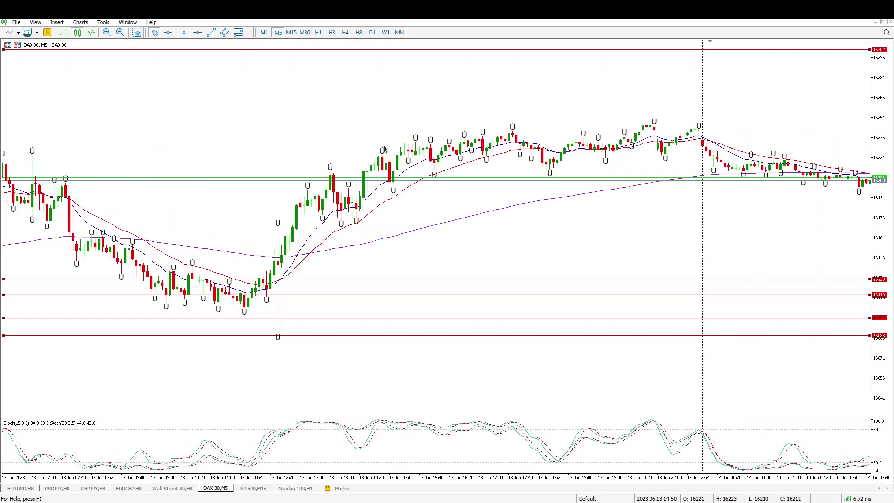
pyautogui.scroll(-5, 385, 149)
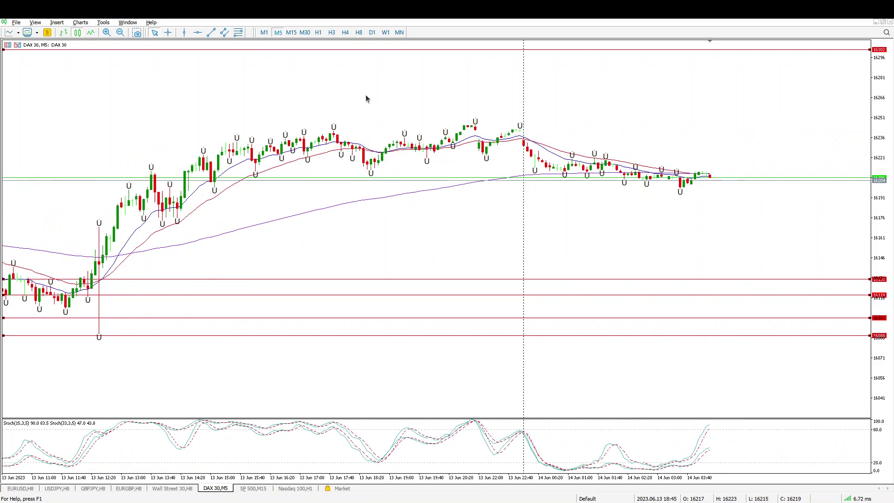
pyautogui.click(319, 33)
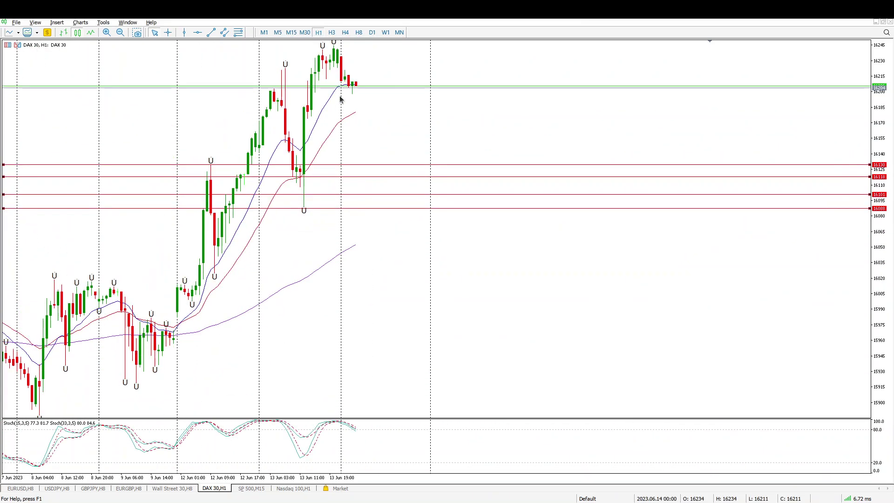
pyautogui.scroll(2, 339, 99)
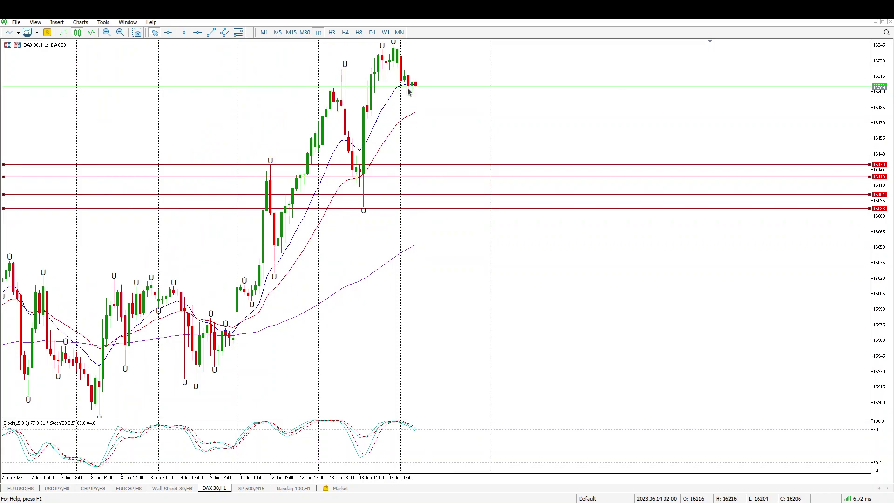
# On M15, drag the red lines up to 16108, 16186, 16172 and about 16160.
pyautogui.click(296, 37)
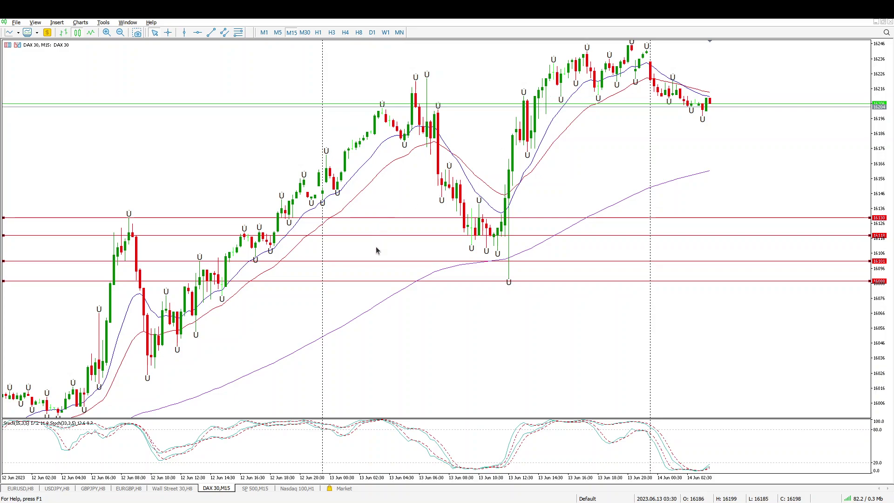
pyautogui.moveTo(379, 261); pyautogui.dragTo(391, 144)
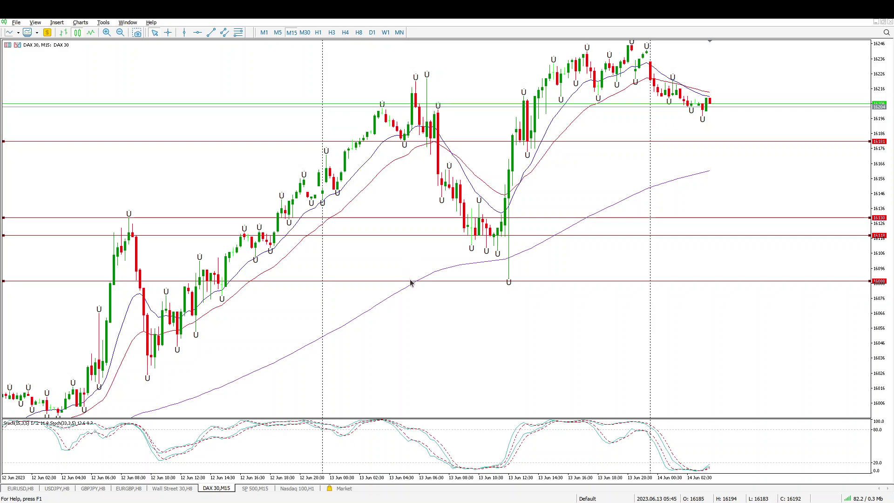
pyautogui.moveTo(410, 281); pyautogui.dragTo(414, 112)
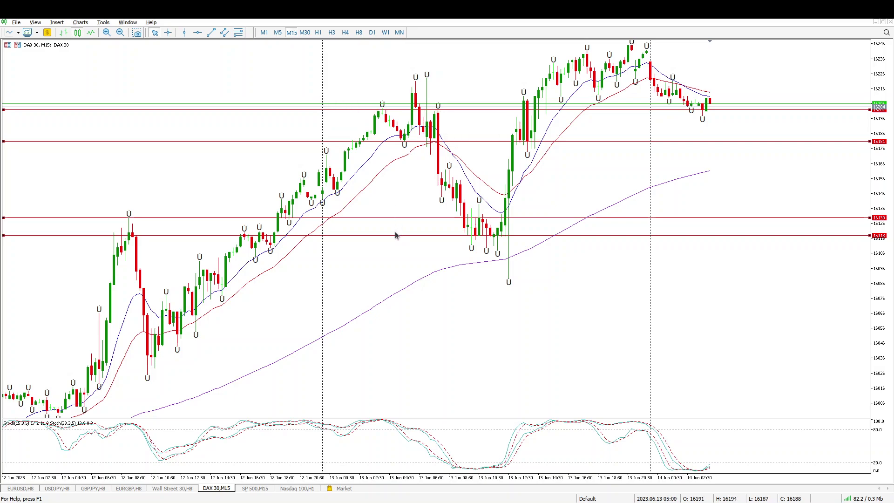
pyautogui.moveTo(394, 235); pyautogui.dragTo(386, 158)
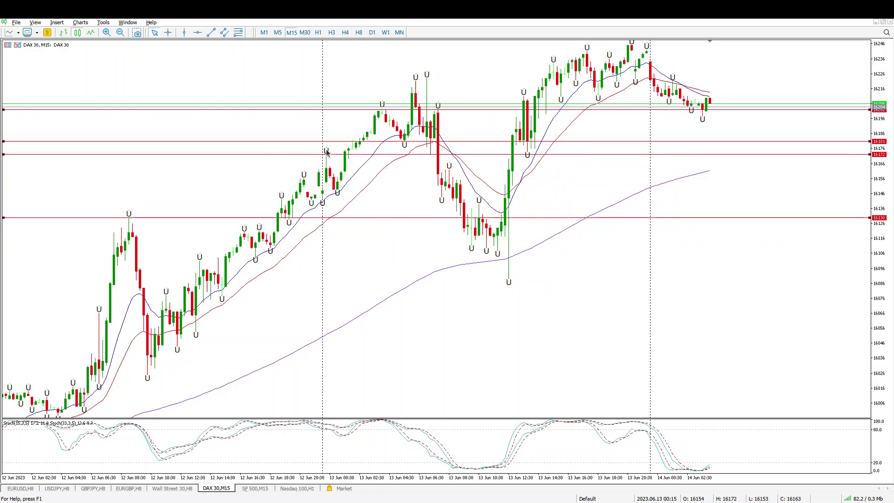
pyautogui.moveTo(347, 218); pyautogui.dragTo(348, 180)
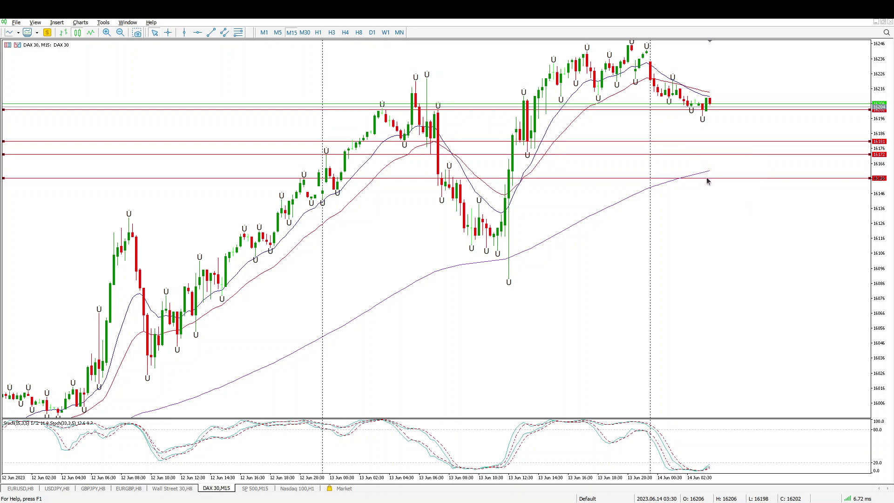
# Compress the price scale so the 16302 line appears alongside the lower red lines.
pyautogui.moveTo(887, 78); pyautogui.dragTo(778, 110)
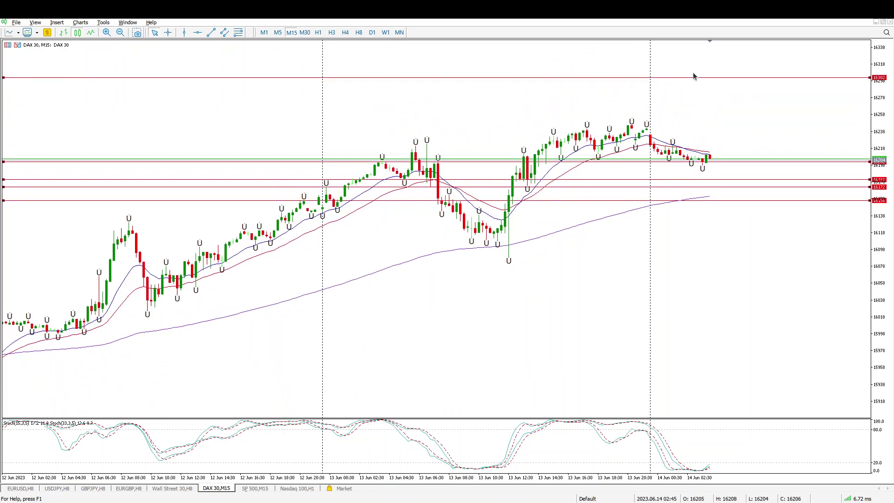